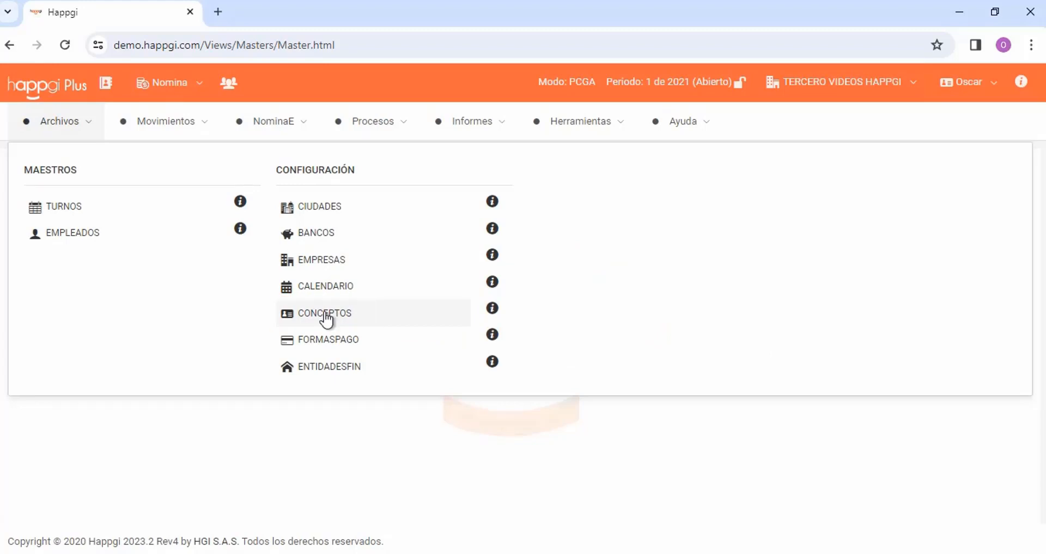
Create a new payroll concept with code 01 and description "Salario Basico"
left_click(326, 316)
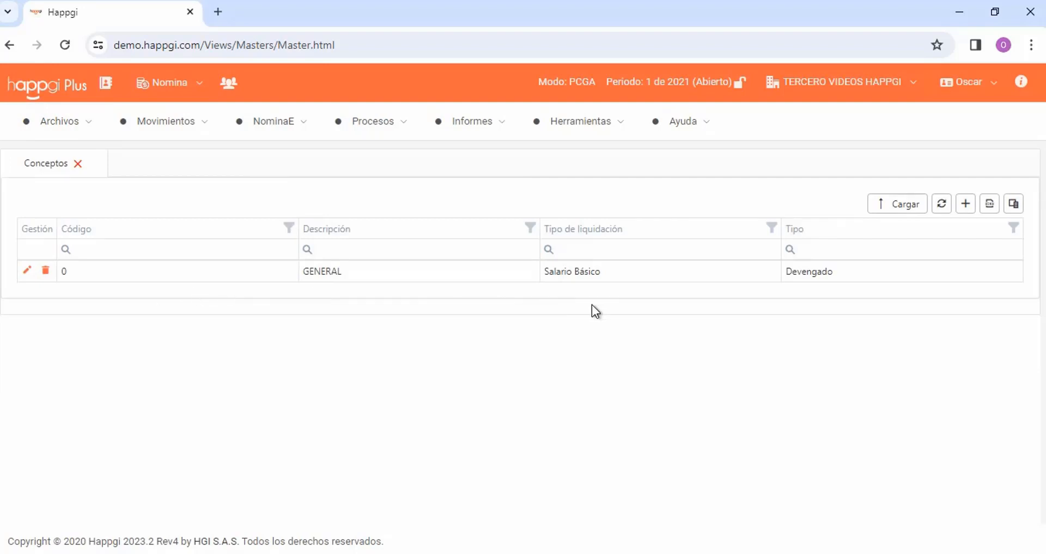
left_click(967, 206)
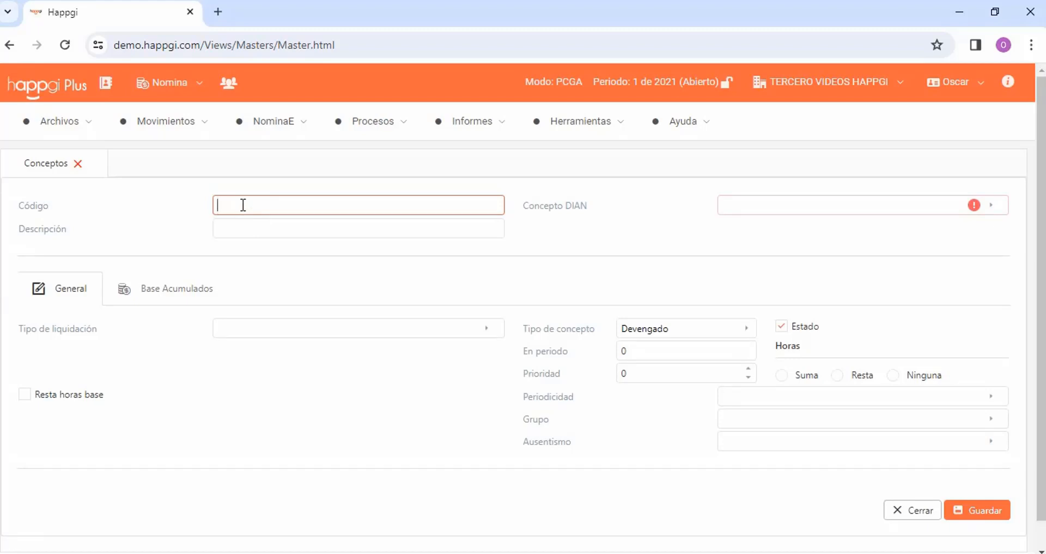
type("01")
key("Tab")
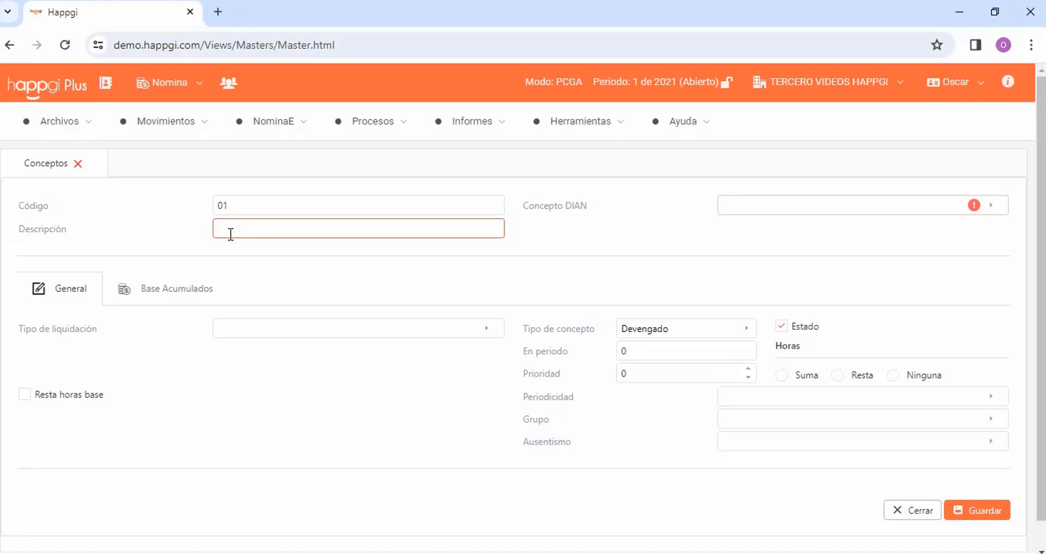
type("Salario Basico")
Search the DIAN concepts for "salario" and assign "Basico - Salario basico" as the Concepto DIAN
left_click(995, 210)
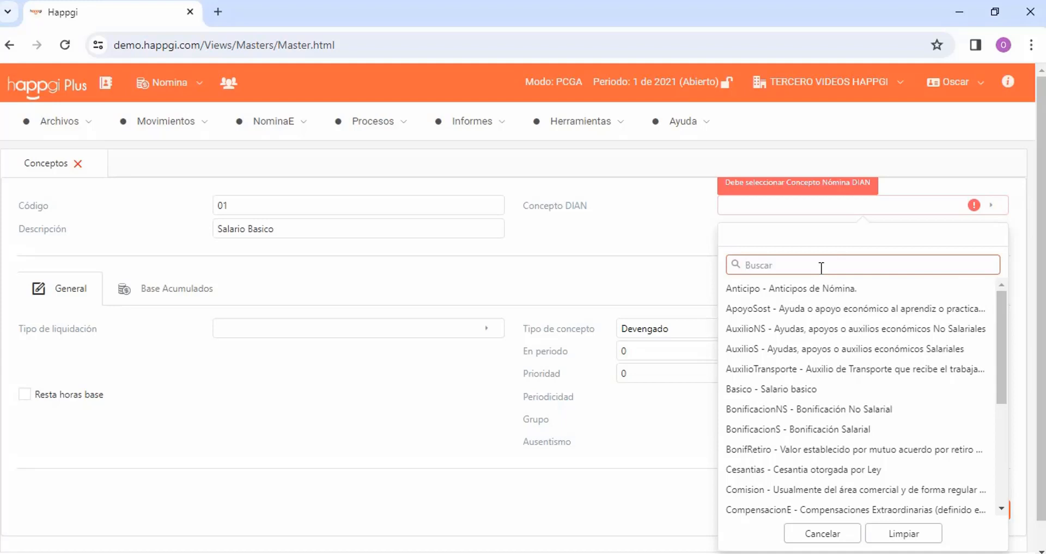
type("salario")
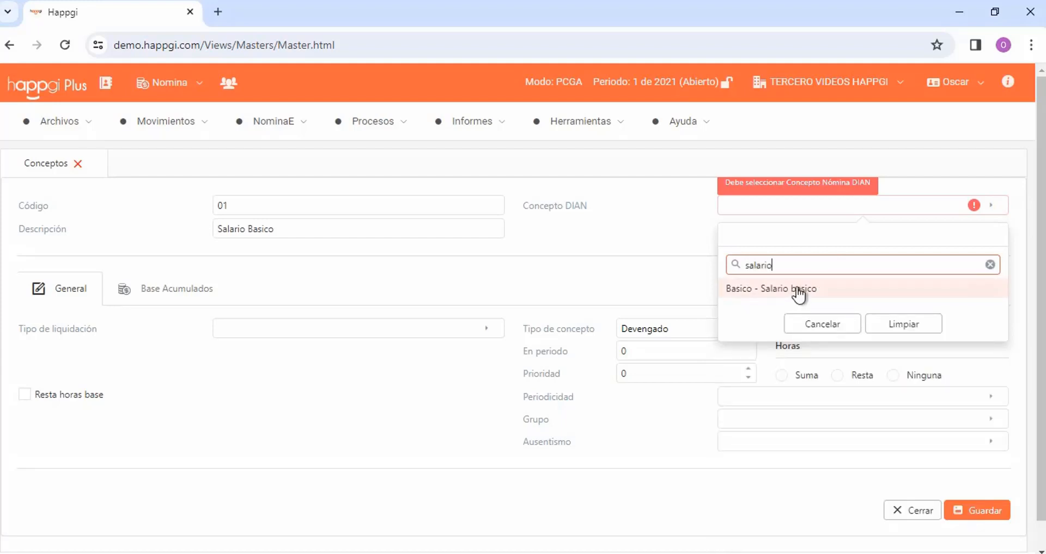
left_click(798, 295)
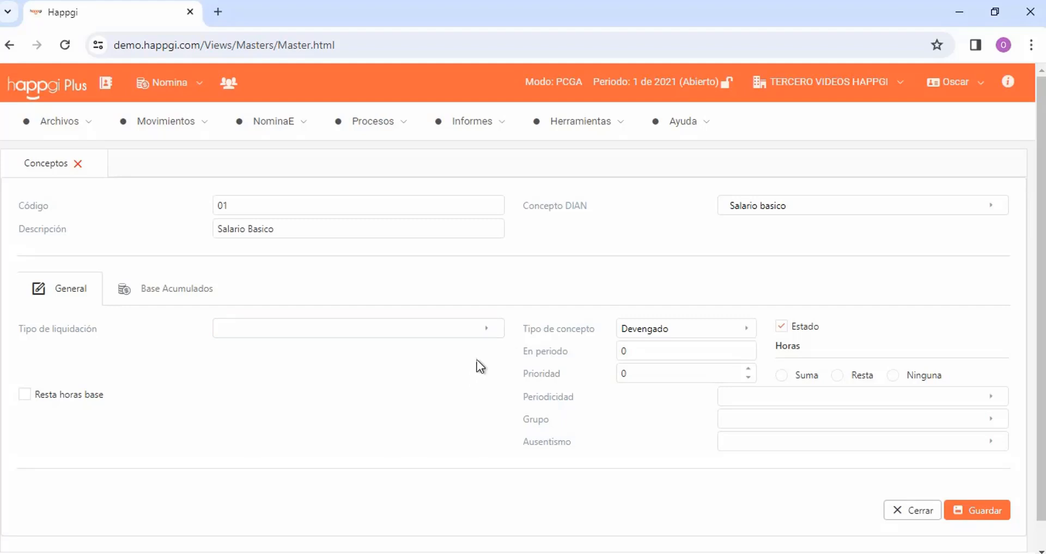
Set Tipo de liquidación to "Porcentaje a los conceptos matriculados" with a percentage of 4 %
left_click(484, 329)
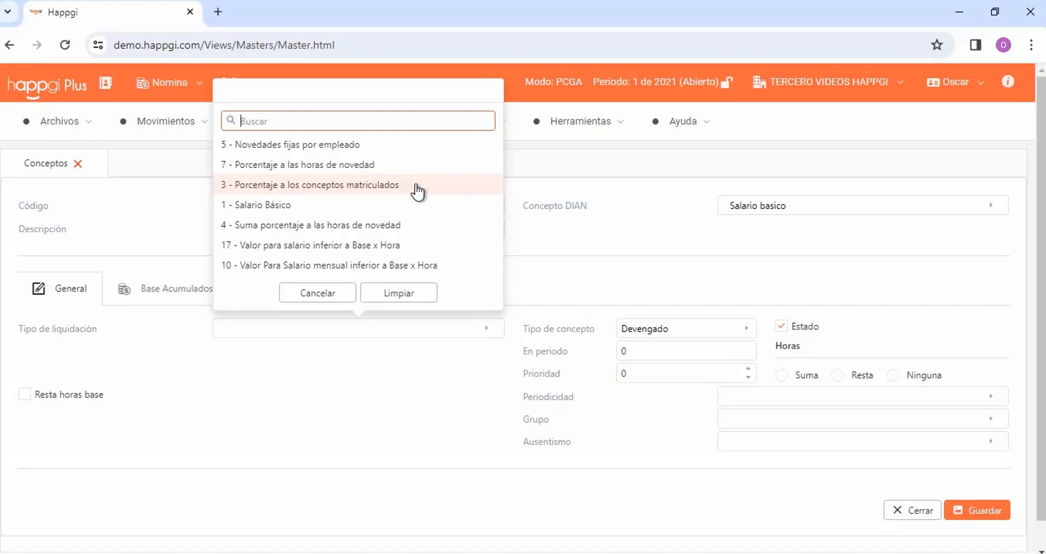
left_click(354, 194)
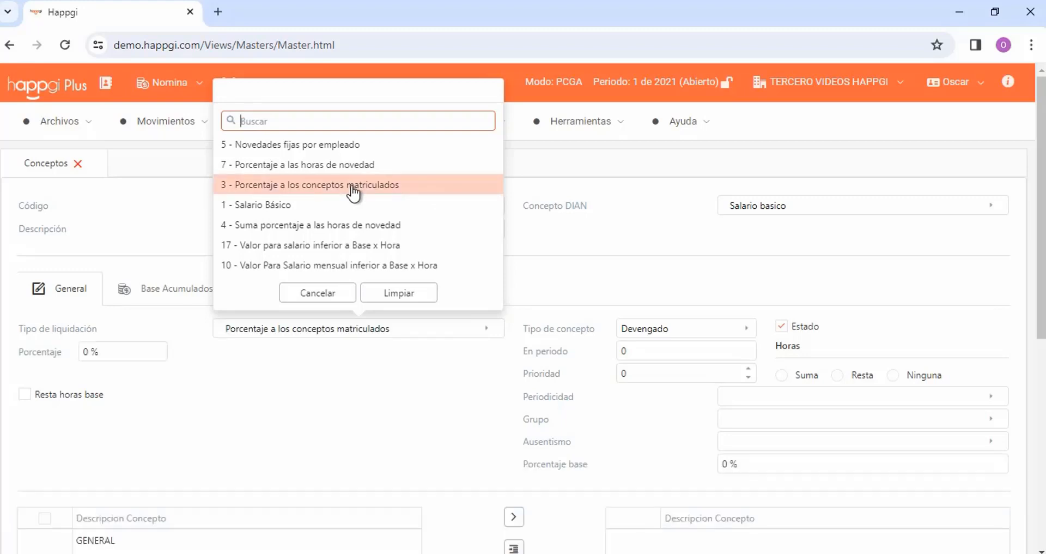
left_click(103, 350)
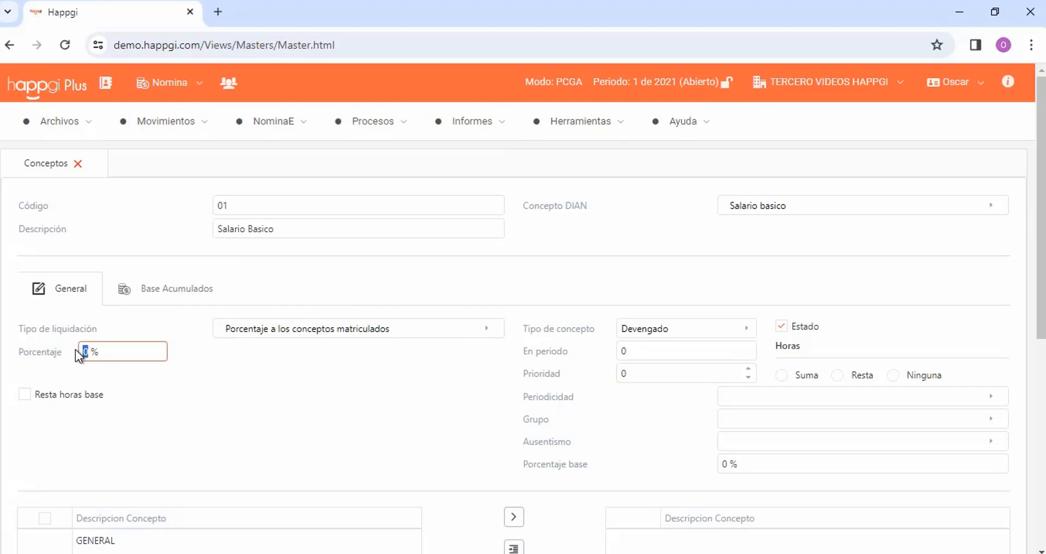
scroll(43, 289, "down", 1)
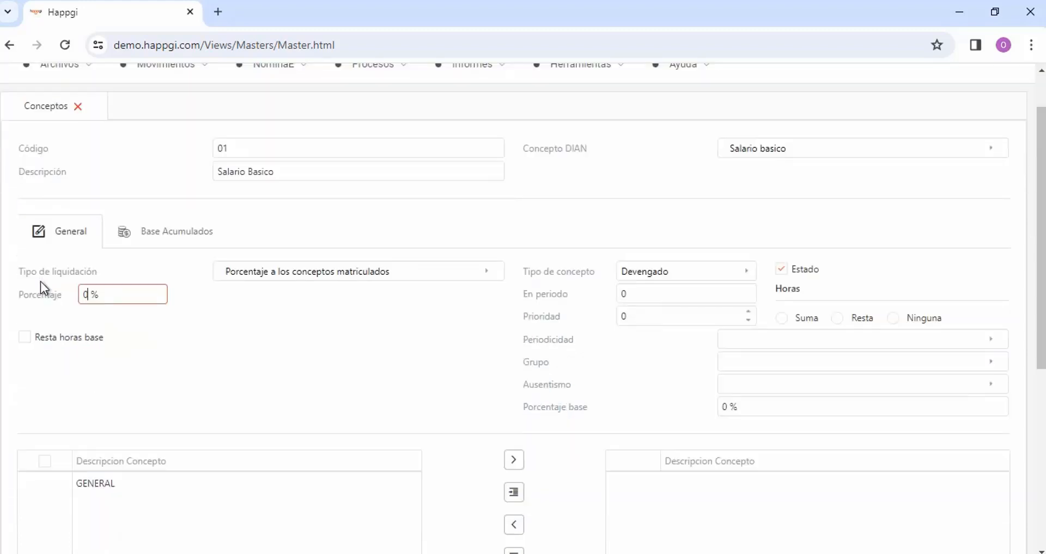
left_click(81, 295)
key("Tab")
Move the GENERAL concept from the available list to the assigned concepts list
scroll(1043, 266, "down", 2)
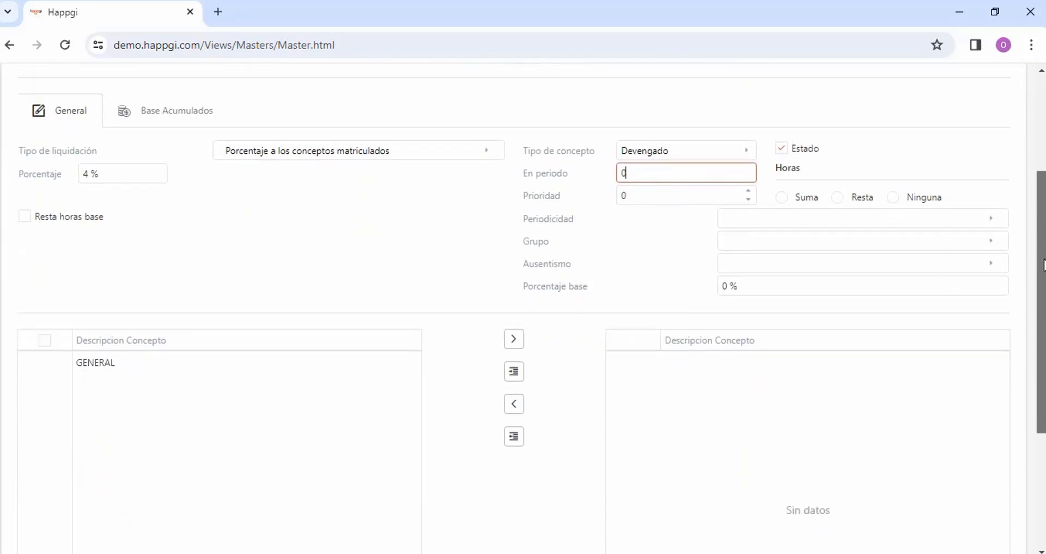
scroll(1043, 266, "down", 1)
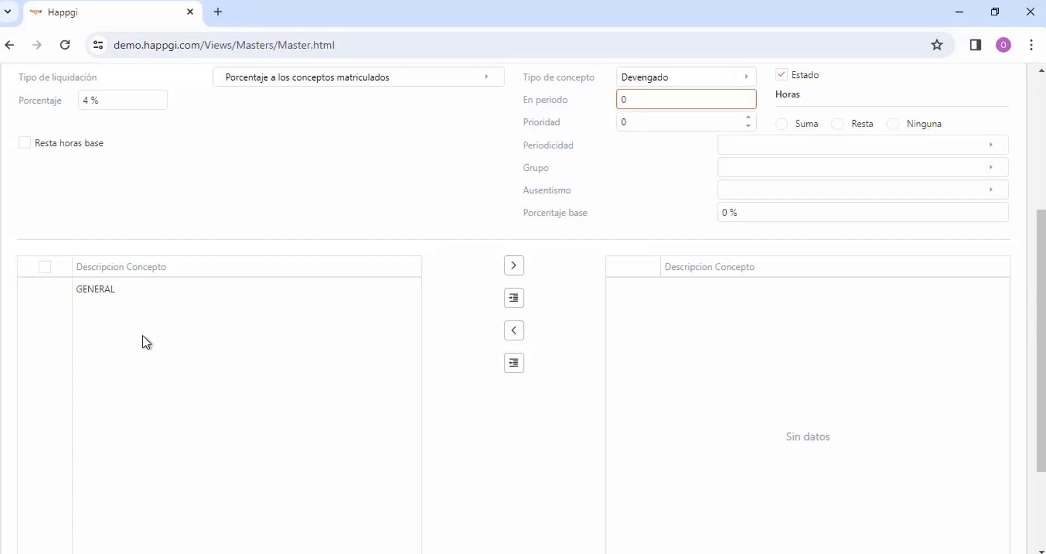
left_click(76, 292)
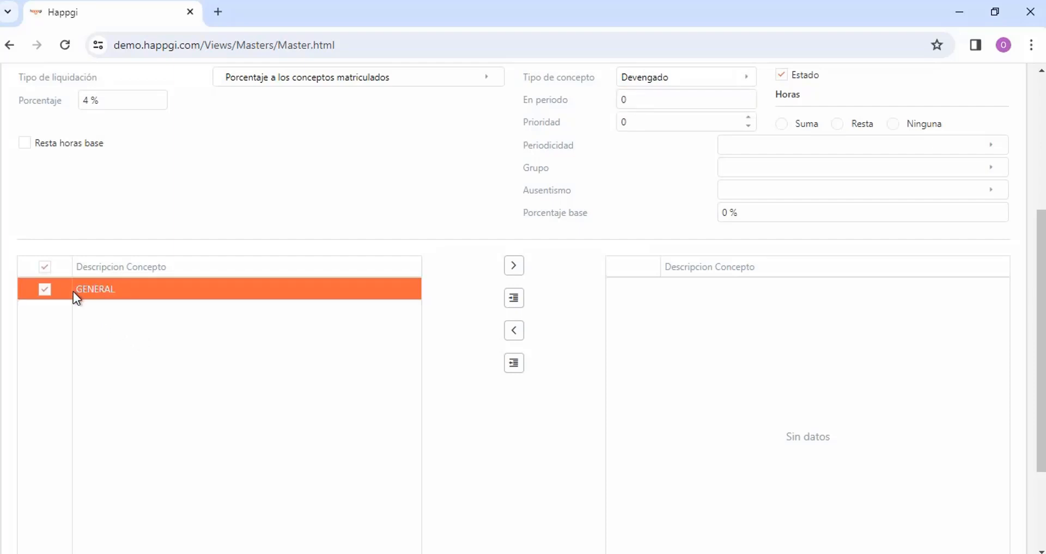
left_click(514, 267)
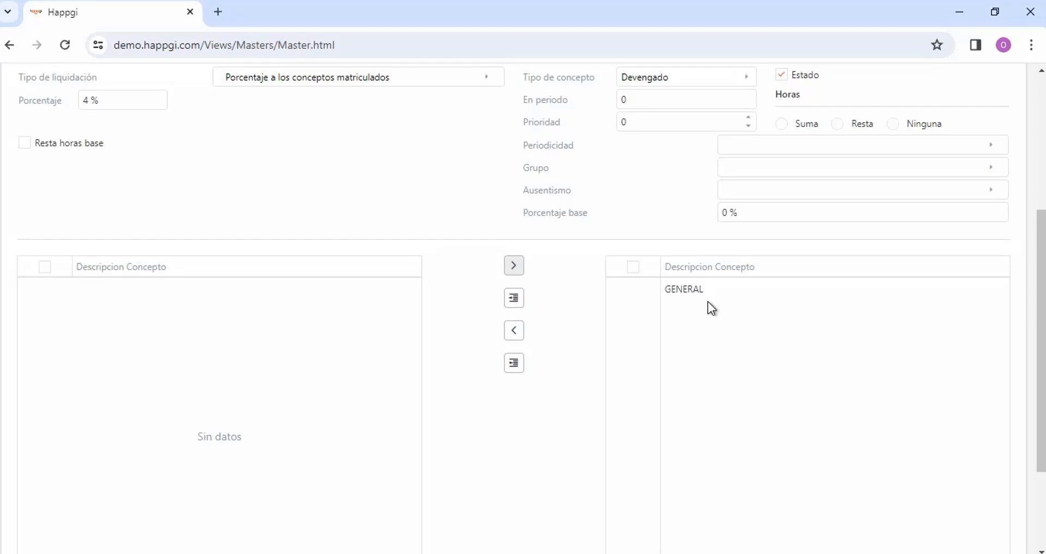
Change Tipo de liquidación to "Suma porcentaje a las horas de novedad"
scroll(490, 242, "up", 3)
left_click(489, 242)
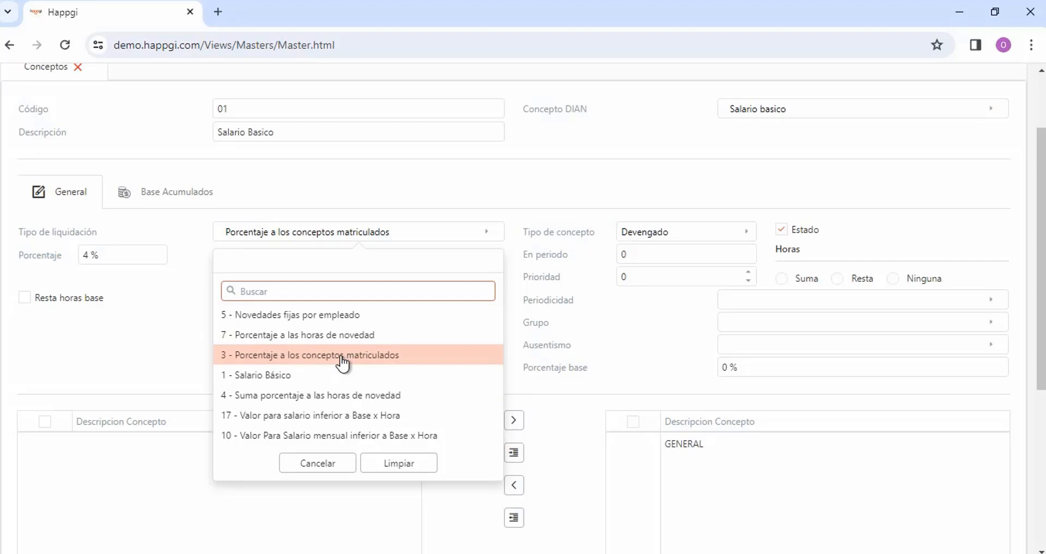
left_click(344, 396)
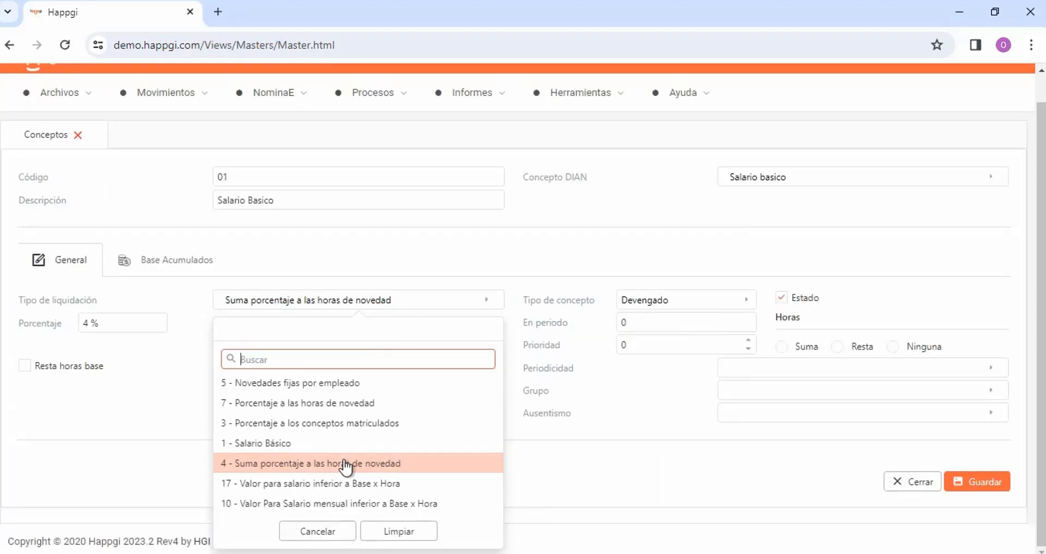
left_click(345, 465)
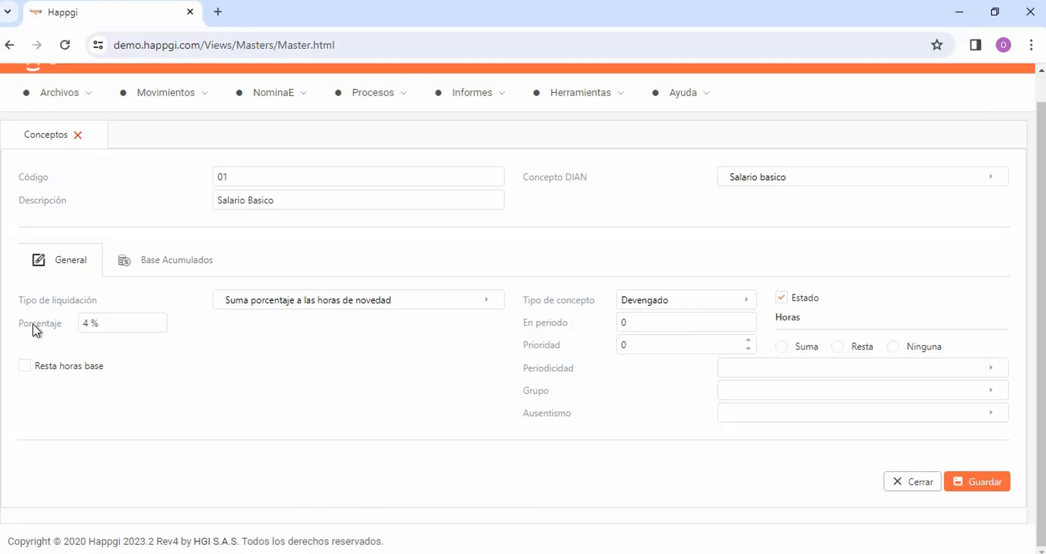
Switch Tipo de liquidación to "Novedades fijas por empleado" and then to "Porcentaje a las horas de novedad"
left_click(348, 300)
left_click(356, 383)
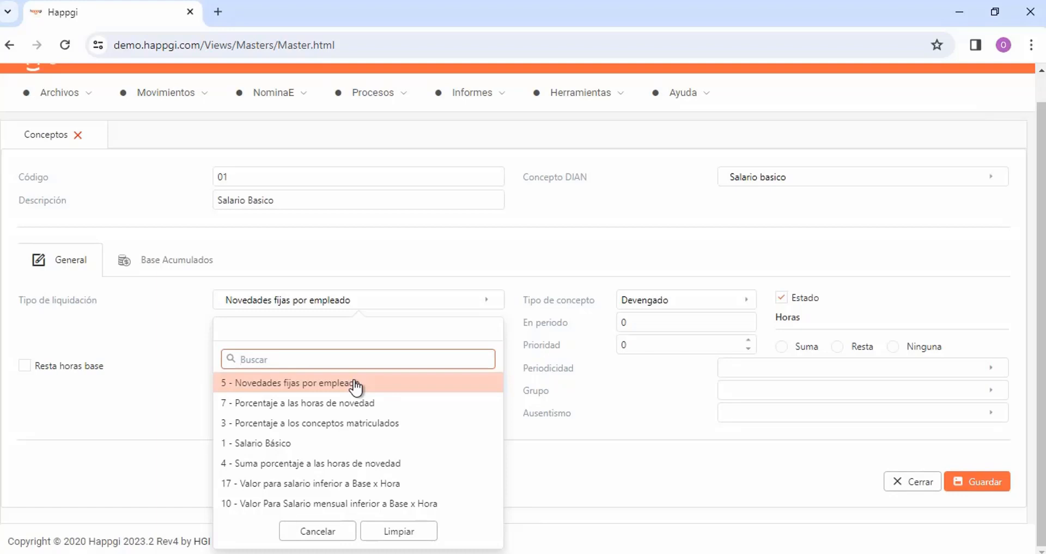
left_click(398, 404)
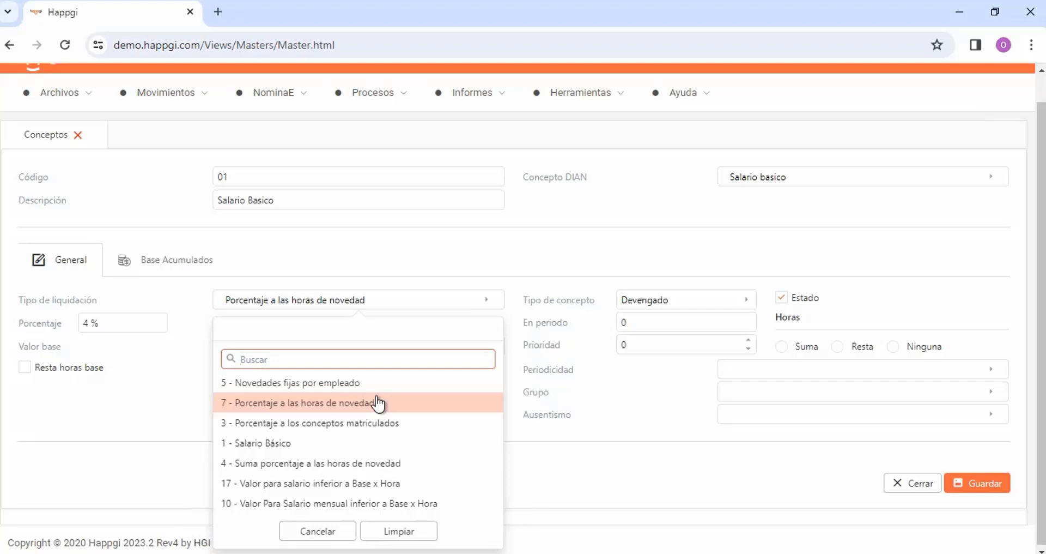
left_click(357, 403)
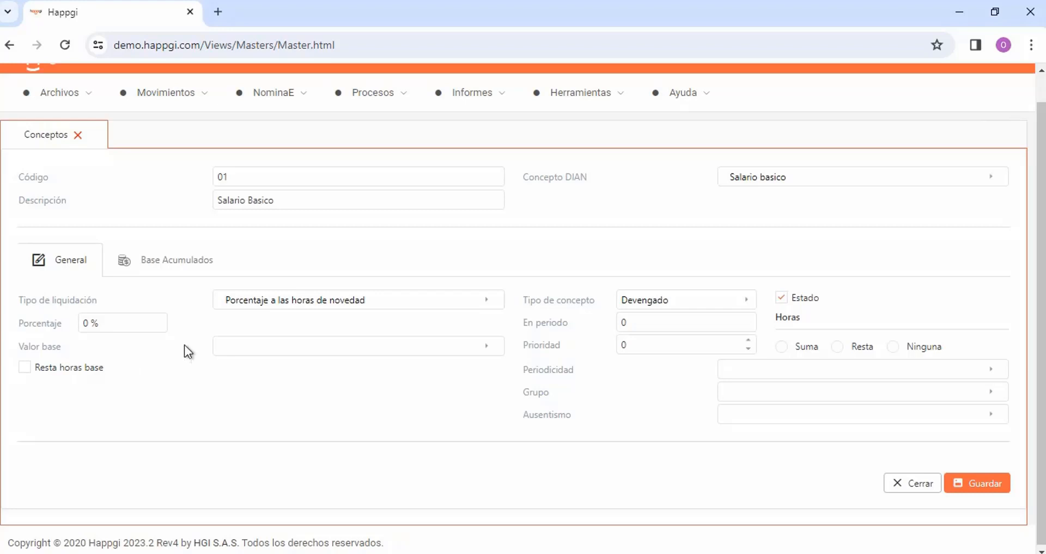
Set Tipo de liquidación to "Valor para salario inferior a Base x Hora" with Valor 162000 and Base 2600000
left_click(360, 299)
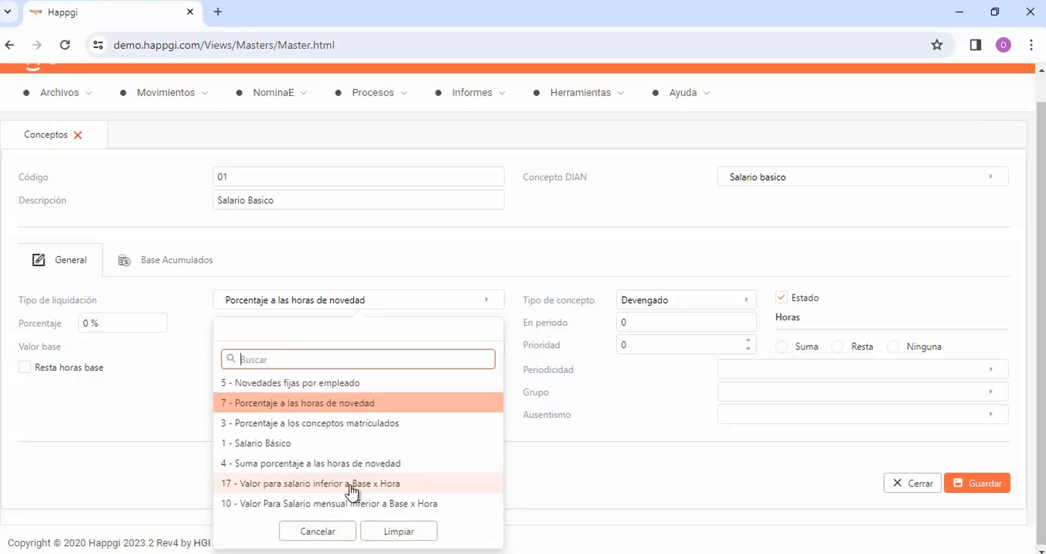
left_click(384, 485)
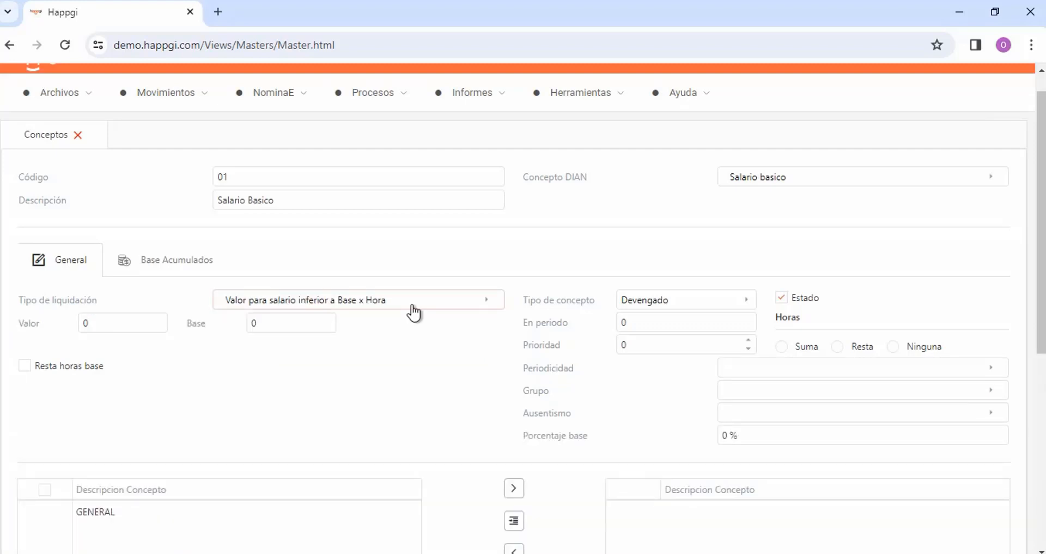
scroll(171, 381, "down", 2)
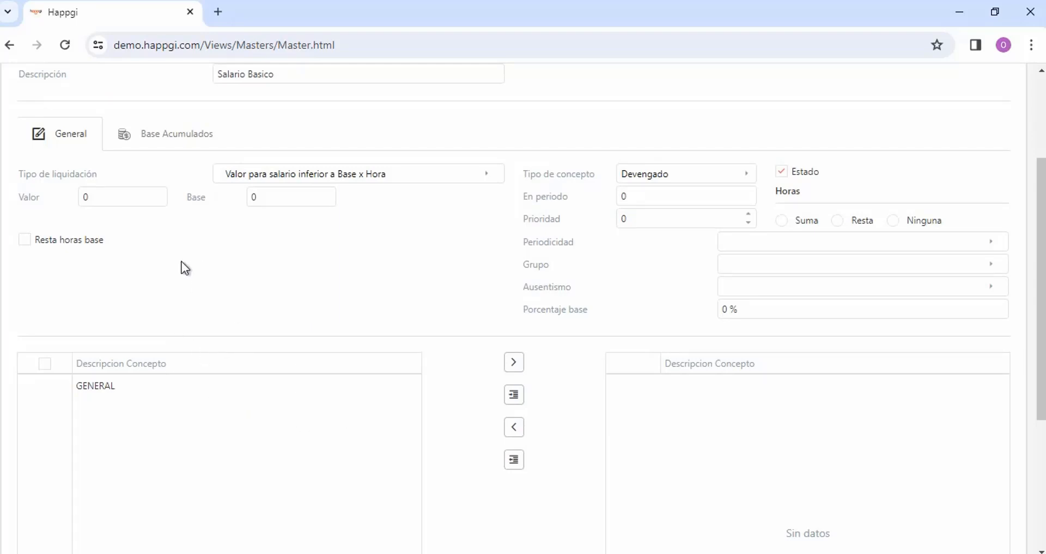
left_click(123, 197)
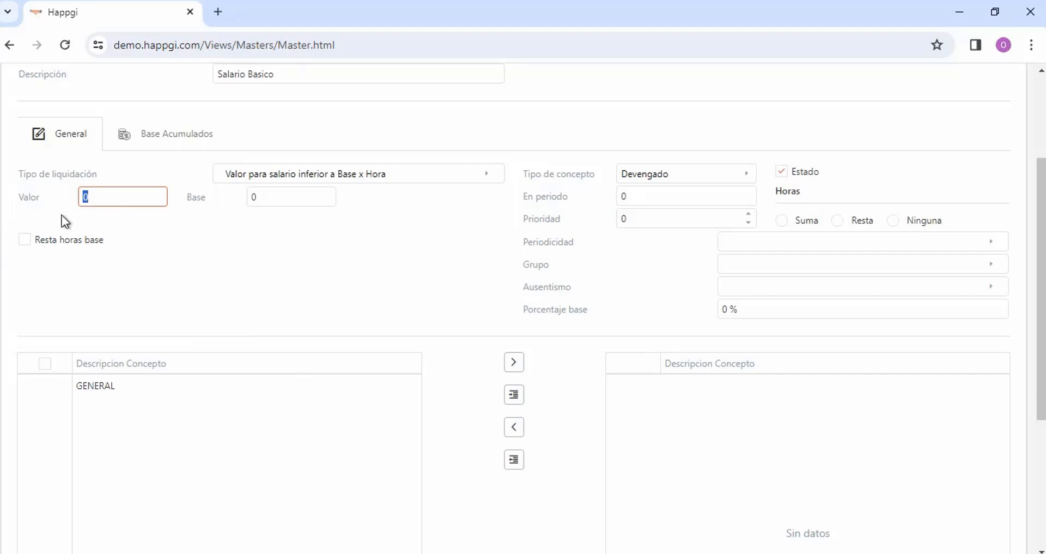
key("BackSpace")
type("162000")
key("Tab")
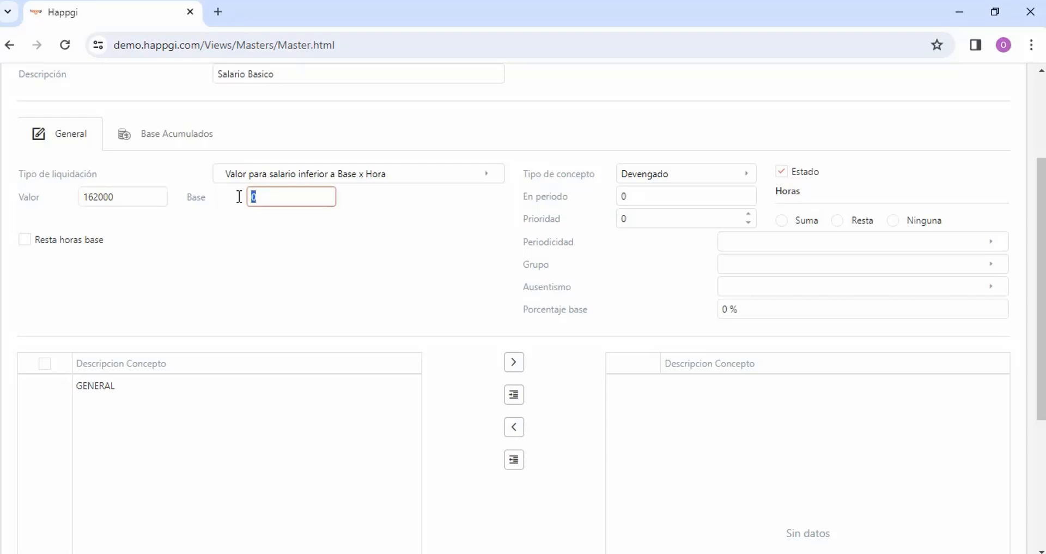
Change Tipo de liquidación to "Valor Para Salario mensual inferior a Base x Hora"
left_click(283, 175)
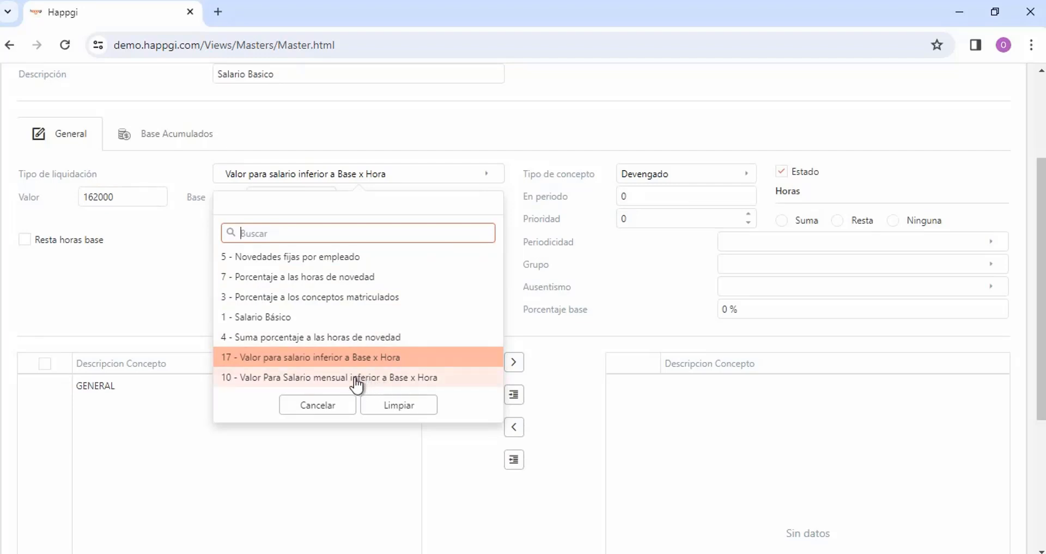
left_click(357, 380)
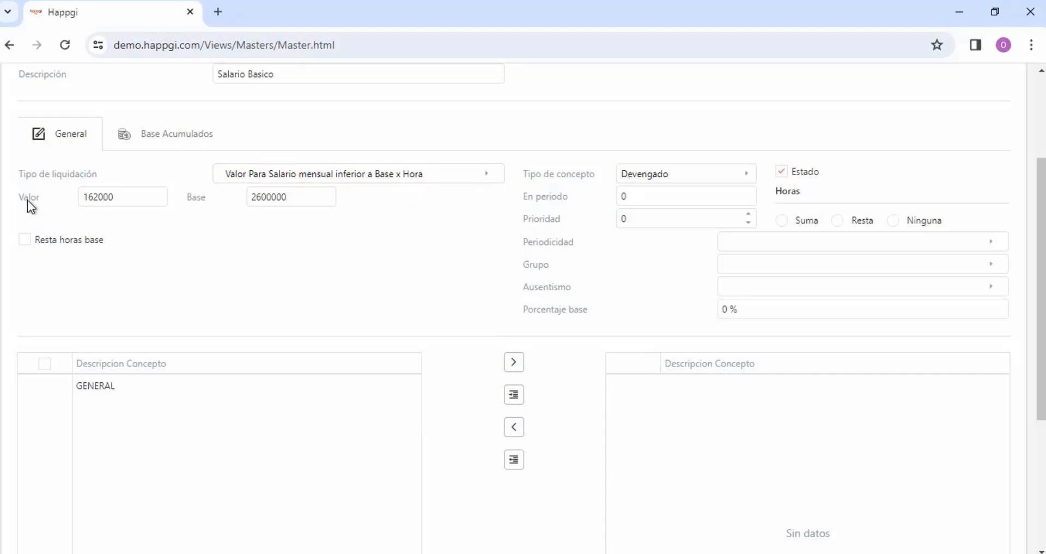
Set Tipo de liquidación to "Salario Básico" for the Salario Basico concept
scroll(388, 315, "up", 2)
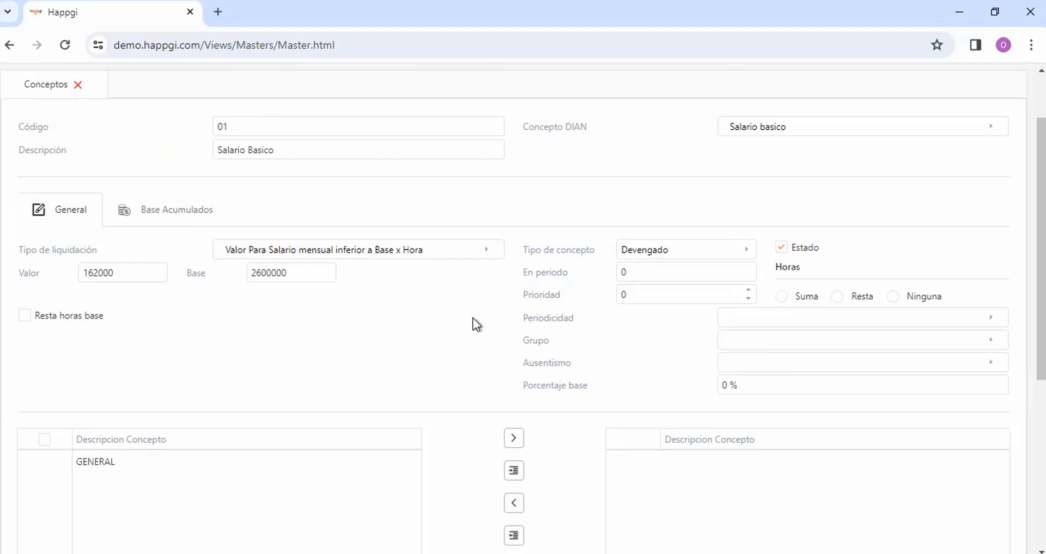
left_click_drag(294, 157, 147, 162)
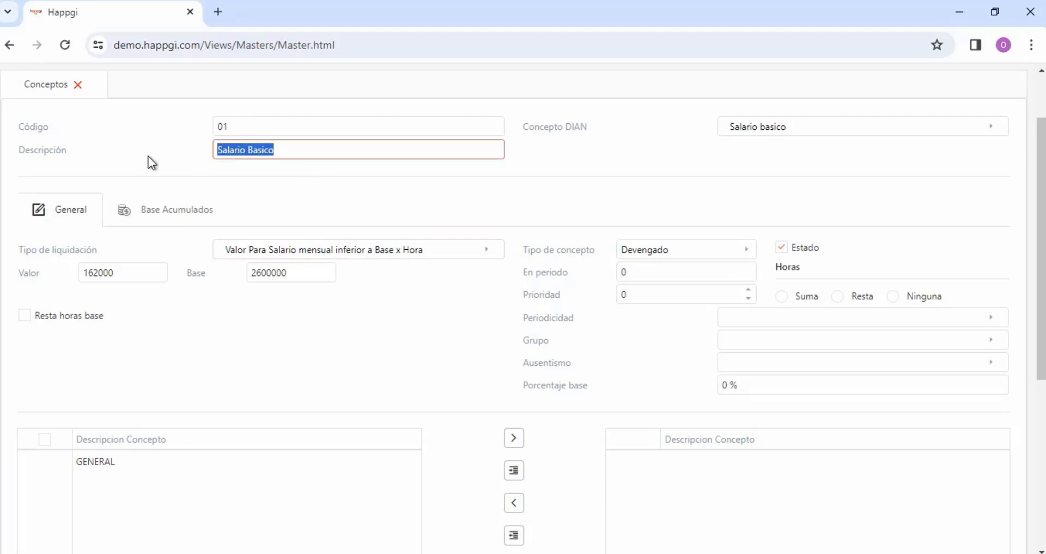
left_click(484, 252)
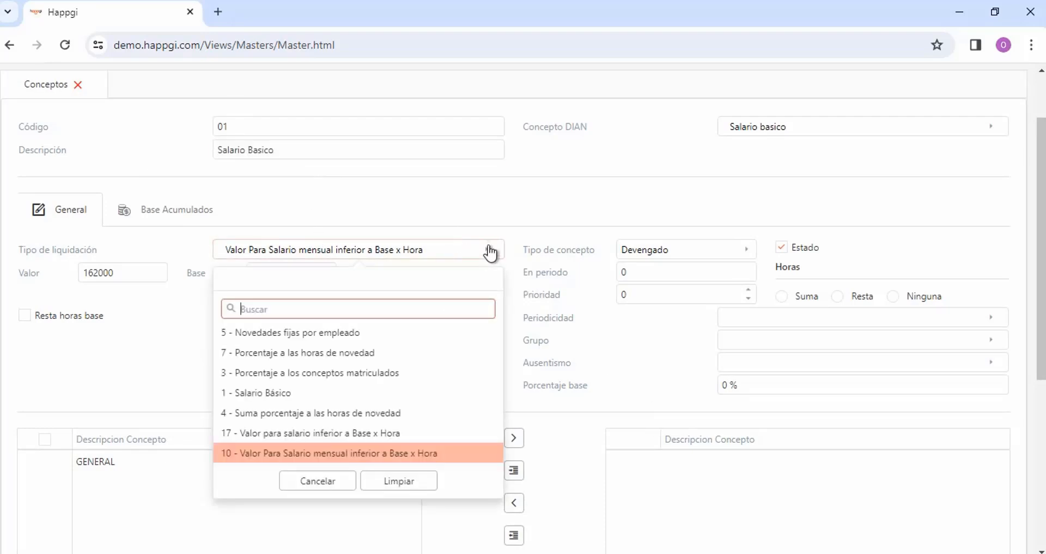
left_click(254, 396)
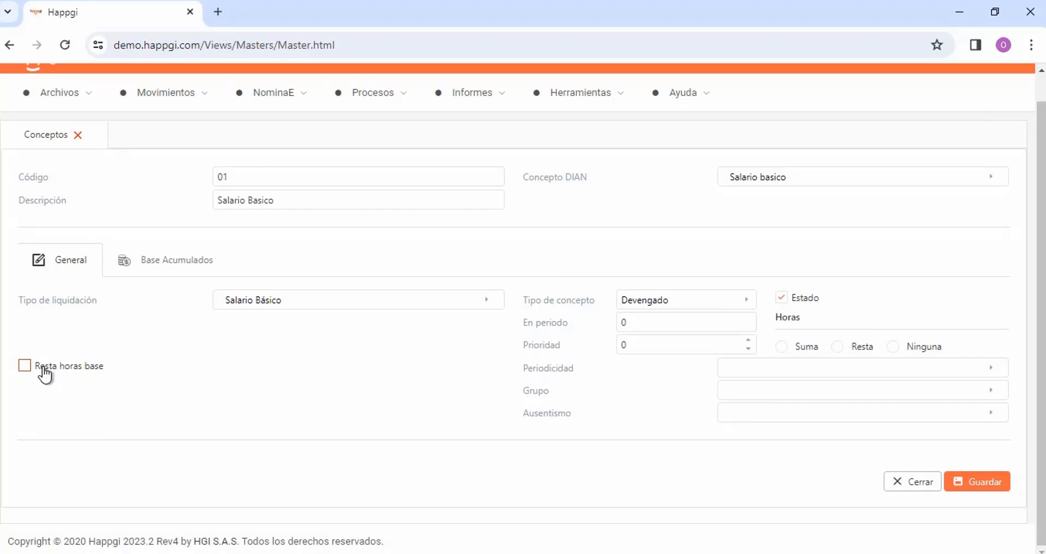
left_click(514, 328)
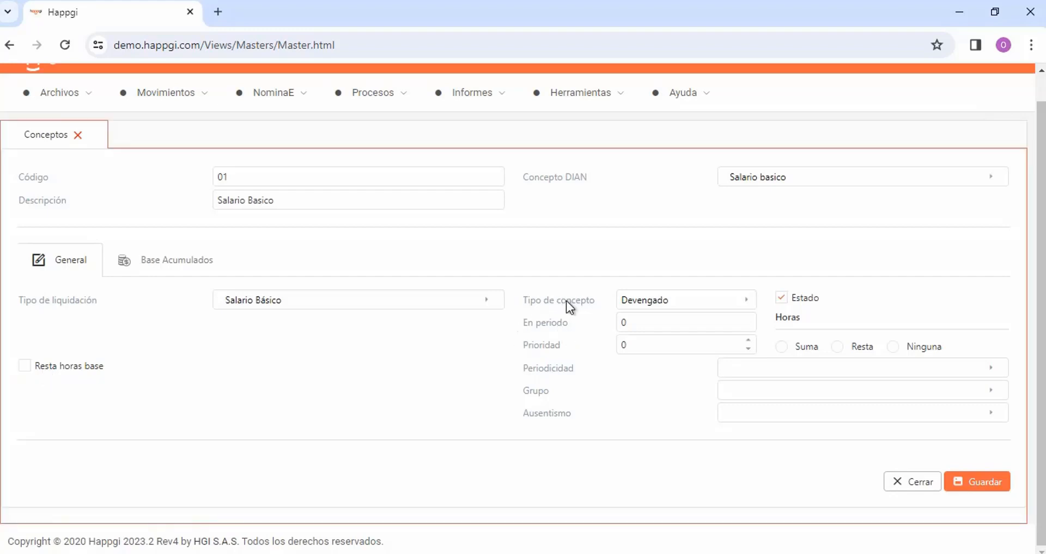
Switch Tipo de concepto to "Deducción" and return it to "Devengado"
left_click(749, 305)
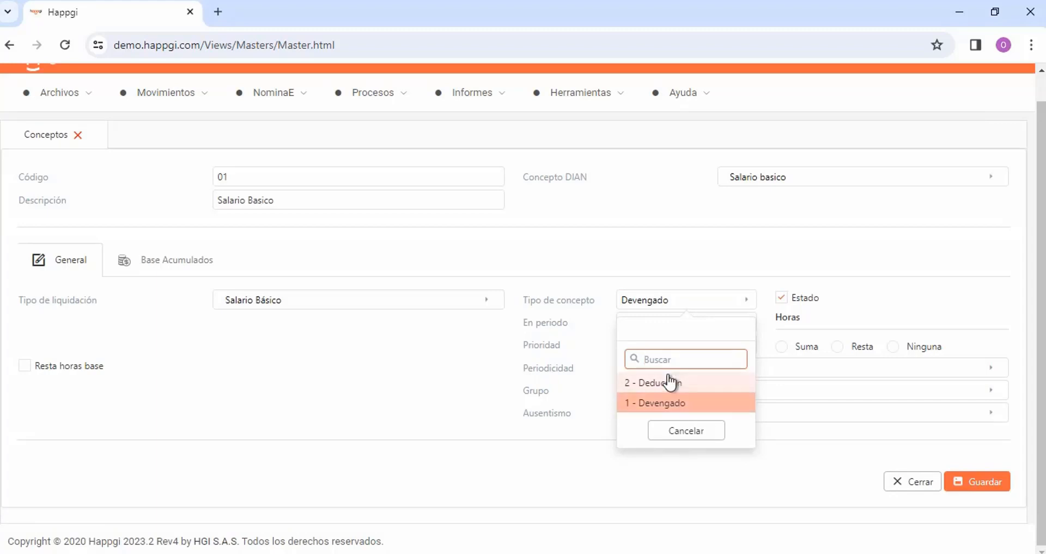
left_click(680, 402)
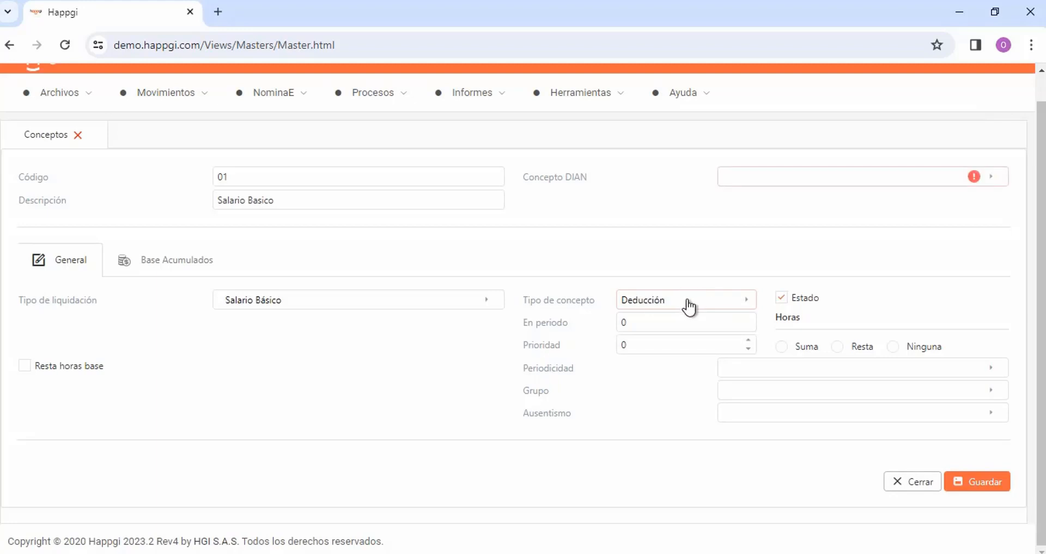
left_click(747, 304)
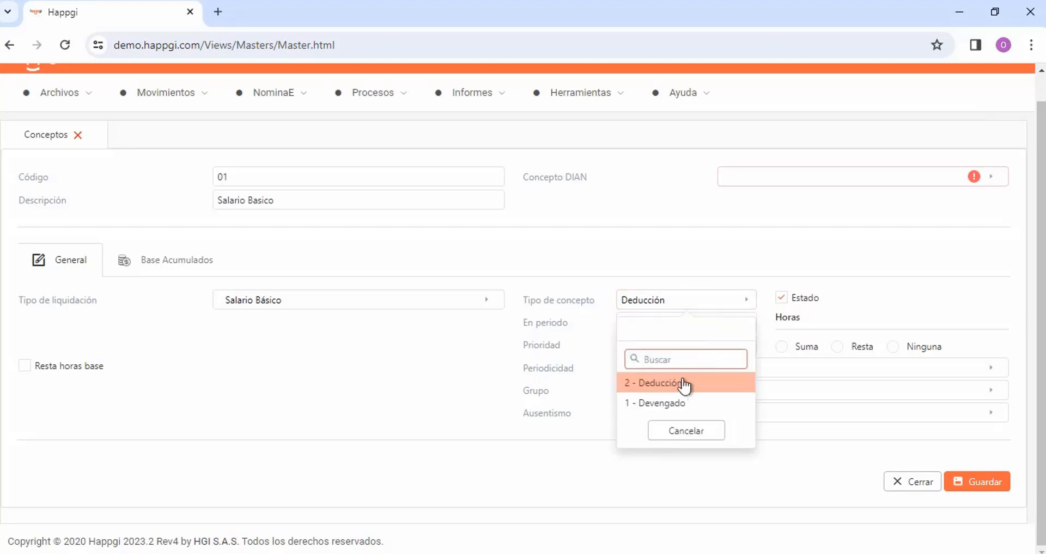
left_click(666, 404)
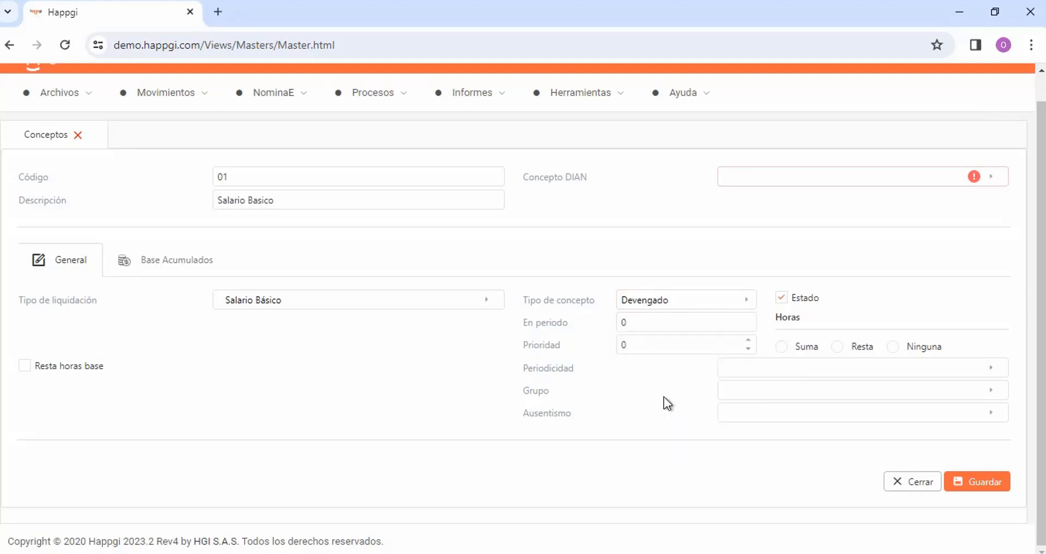
left_click(631, 318)
left_click_drag(631, 322, 617, 324)
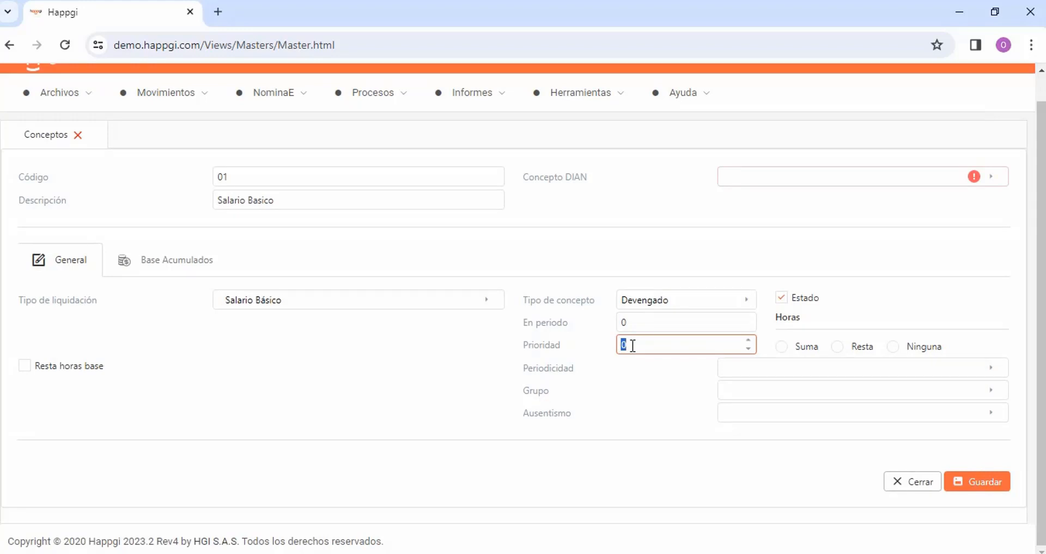
left_click(703, 369)
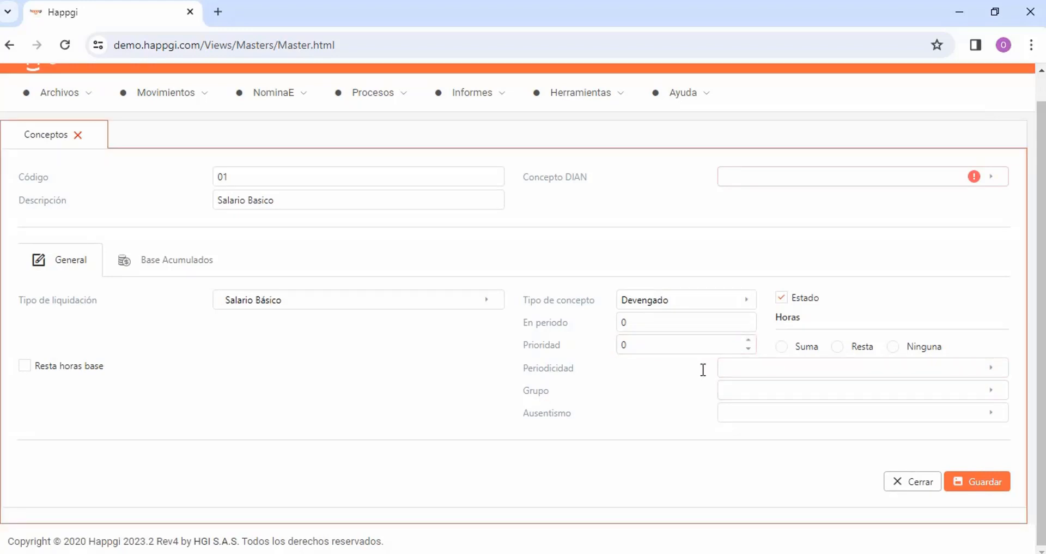
Set the concept's Periodicidad to "Quincenal" and its Grupo to "Salarios"
left_click(990, 373)
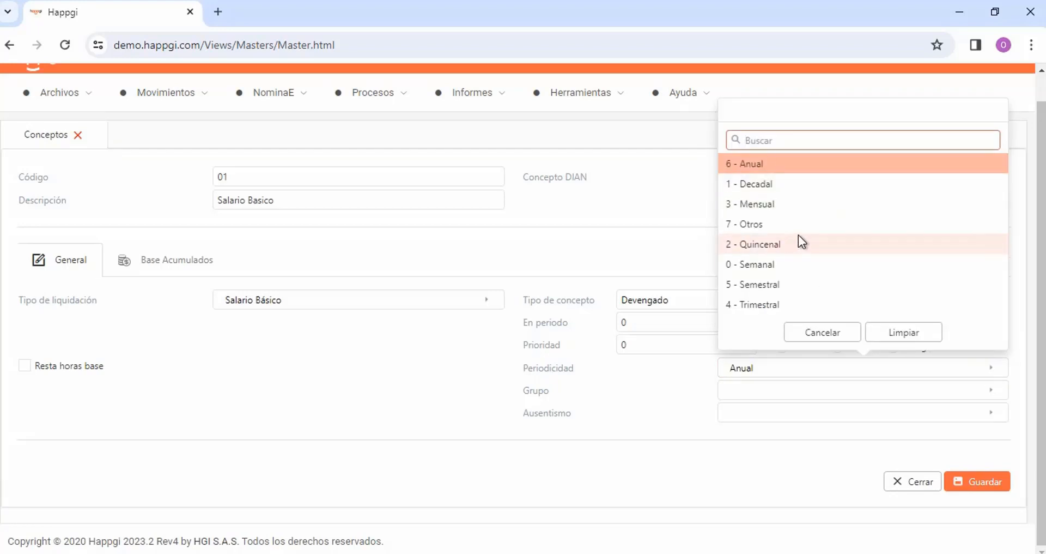
left_click(770, 245)
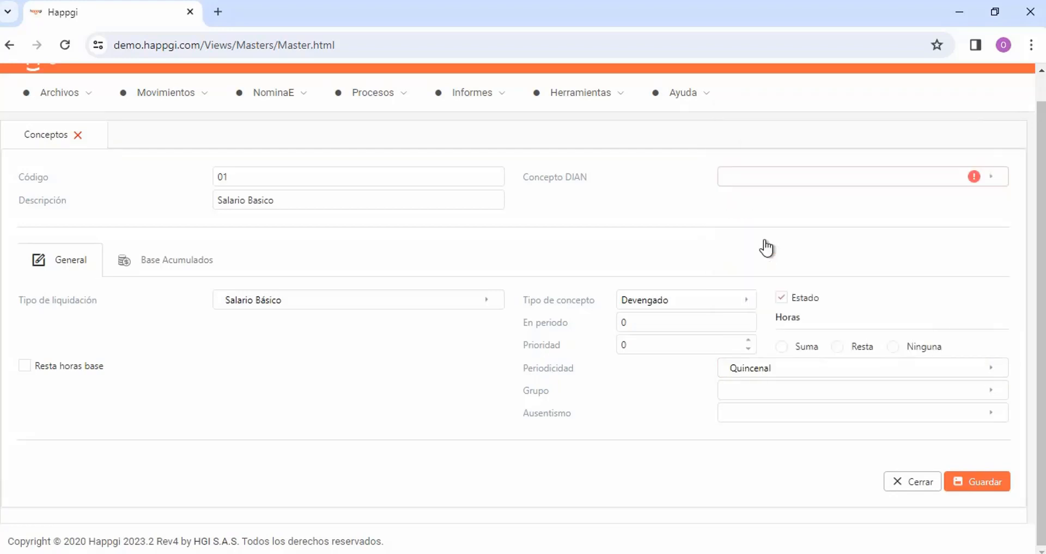
left_click(730, 398)
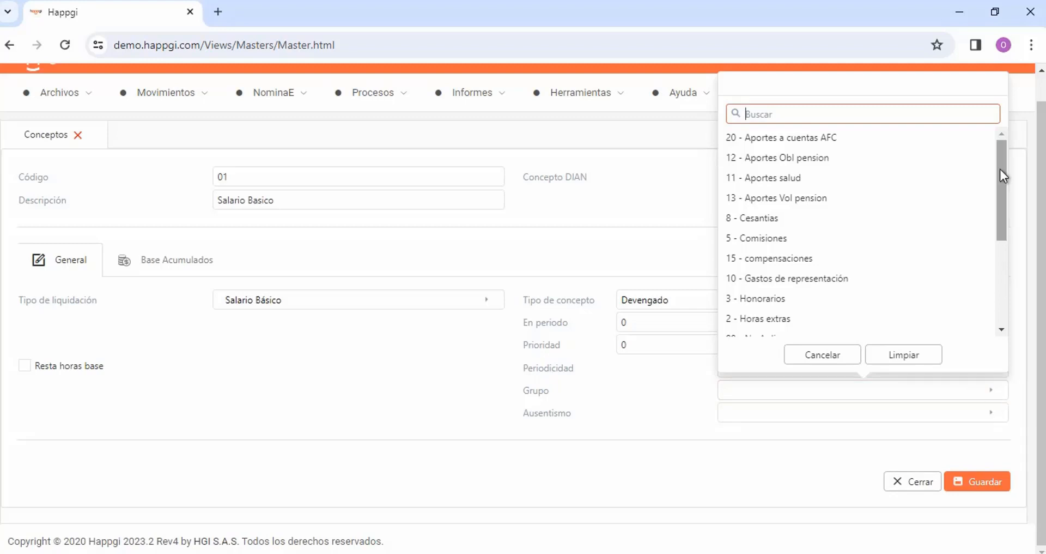
left_click_drag(1001, 169, 980, 292)
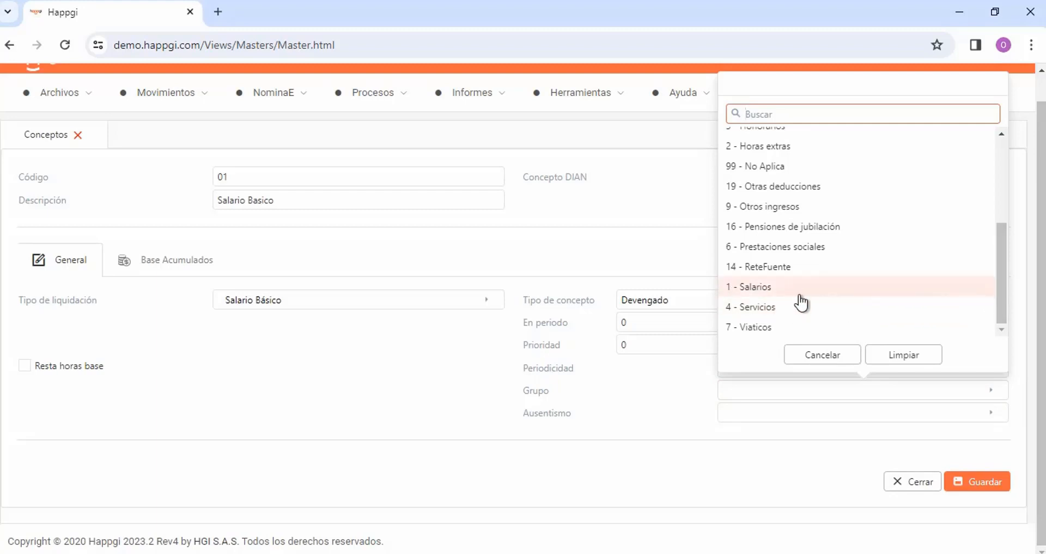
left_click(969, 450)
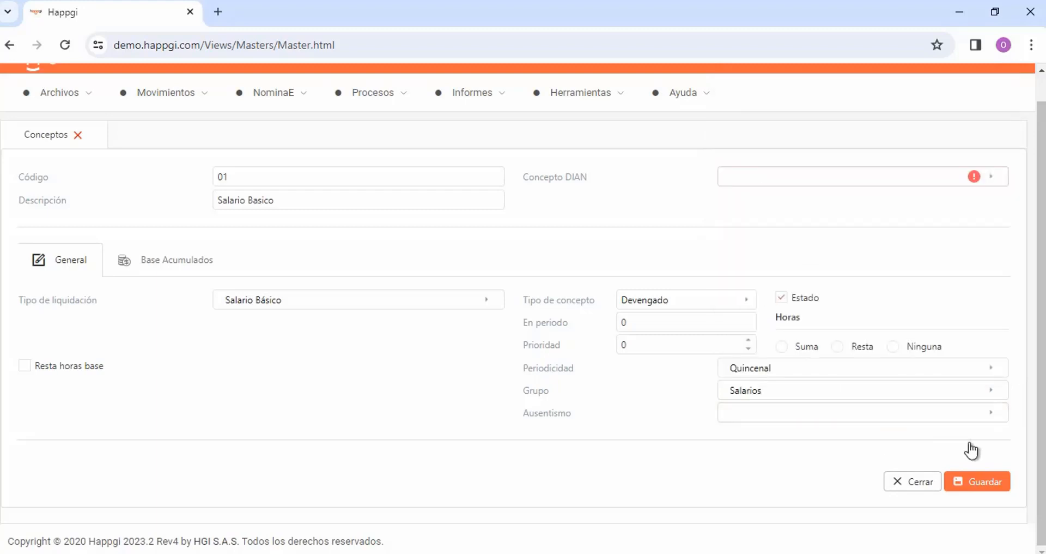
Set Ausentismo to "No Aplica" and save the Salario Basico concept
left_click(992, 413)
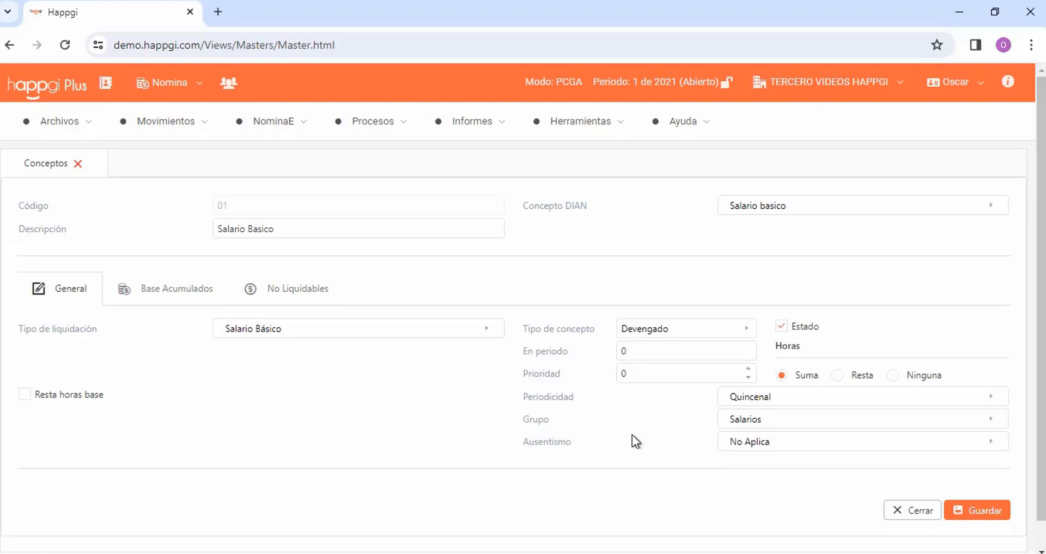
left_click(985, 515)
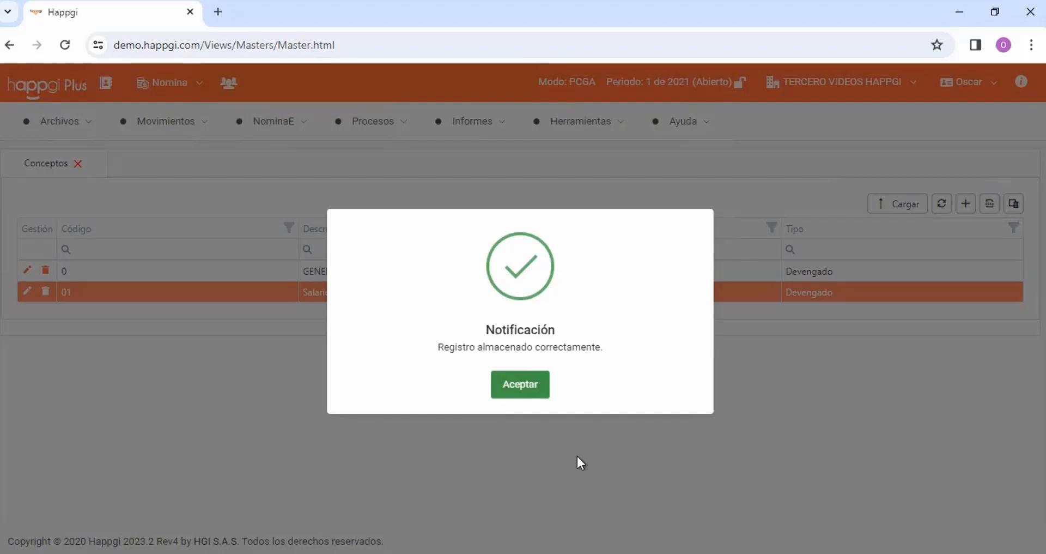
left_click(521, 384)
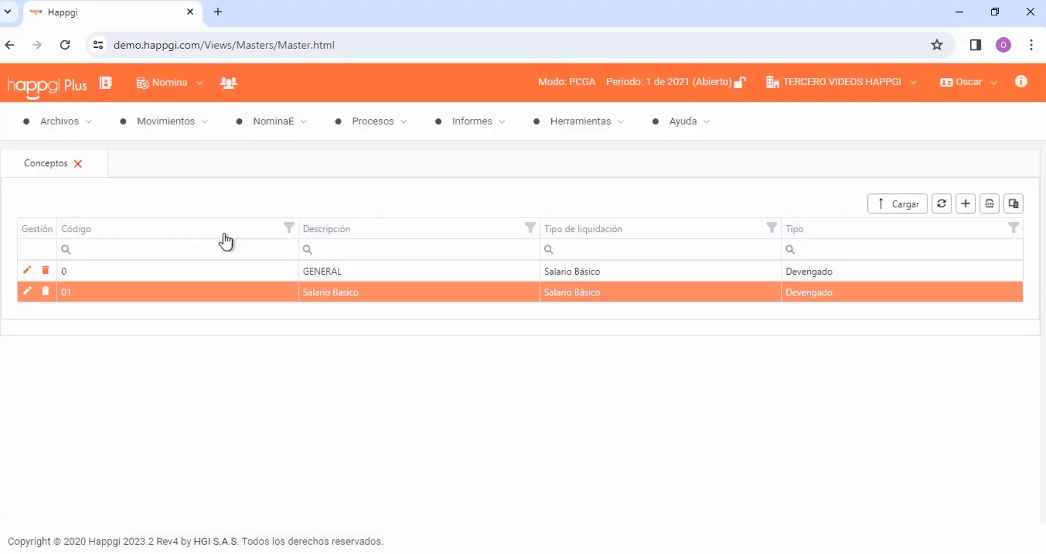